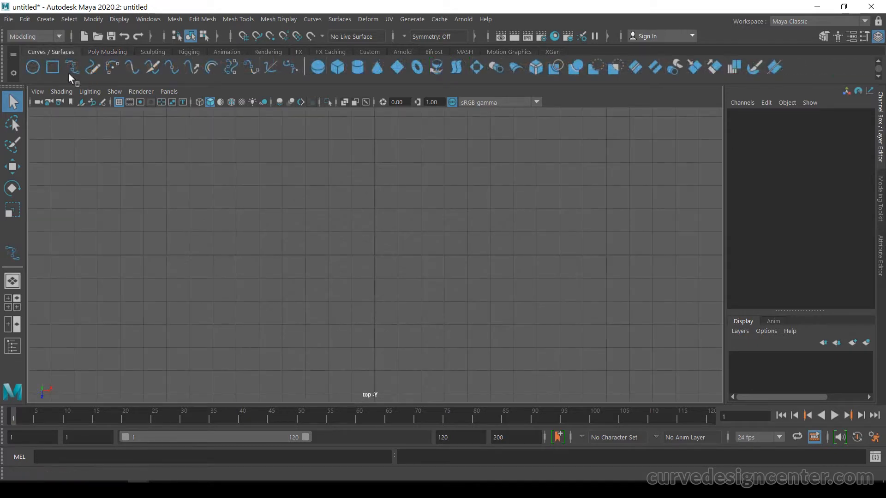
With the EP Curve Tool, lay points from the upper left down around a loop in the top view.
{"action": "left_click", "coordinate": [72, 66]}
{"action": "left_click", "coordinate": [194, 160]}
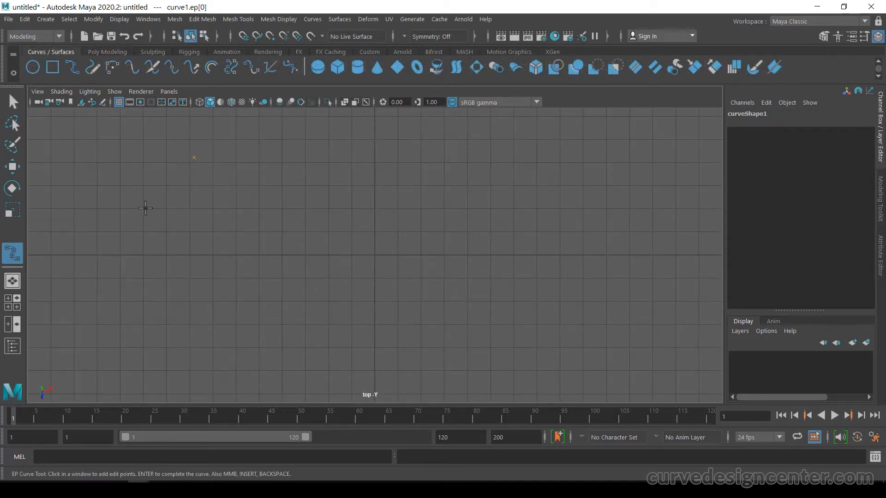
{"action": "left_click", "coordinate": [112, 258]}
{"action": "left_click", "coordinate": [192, 336]}
{"action": "left_click", "coordinate": [236, 348]}
{"action": "left_click", "coordinate": [298, 354]}
{"action": "left_click", "coordinate": [350, 325]}
{"action": "left_click", "coordinate": [355, 278]}
Continue the curve back up past centre and sweep it off to the right, finishing curve1.
{"action": "left_click", "coordinate": [337, 222]}
{"action": "left_click", "coordinate": [380, 186]}
{"action": "left_click", "coordinate": [426, 193]}
{"action": "left_click", "coordinate": [471, 224]}
{"action": "left_click", "coordinate": [496, 273]}
{"action": "left_click", "coordinate": [531, 319]}
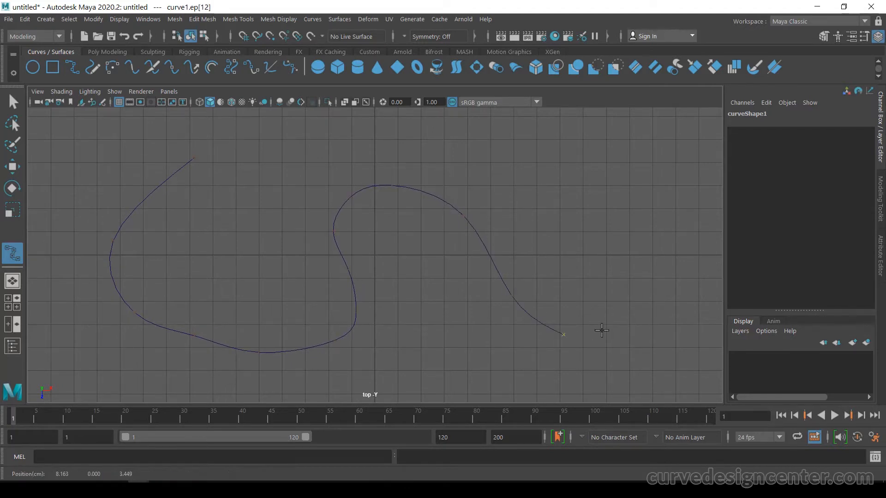
{"action": "left_click", "coordinate": [596, 336]}
{"action": "left_click", "coordinate": [644, 289]}
{"action": "key", "text": "Return"}
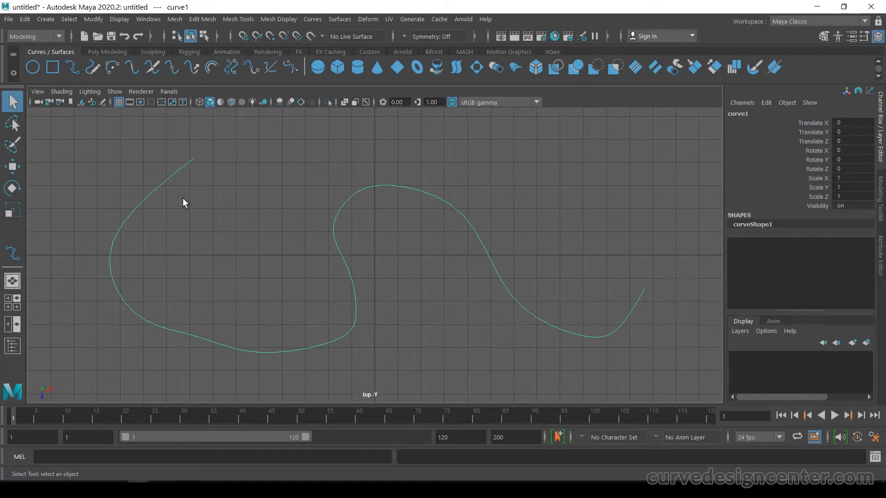
In Control Vertex mode, select the right-end CVs and move them up and left.
{"action": "right_click_drag", "start_coordinate": [375, 223], "coordinate": [302, 194]}
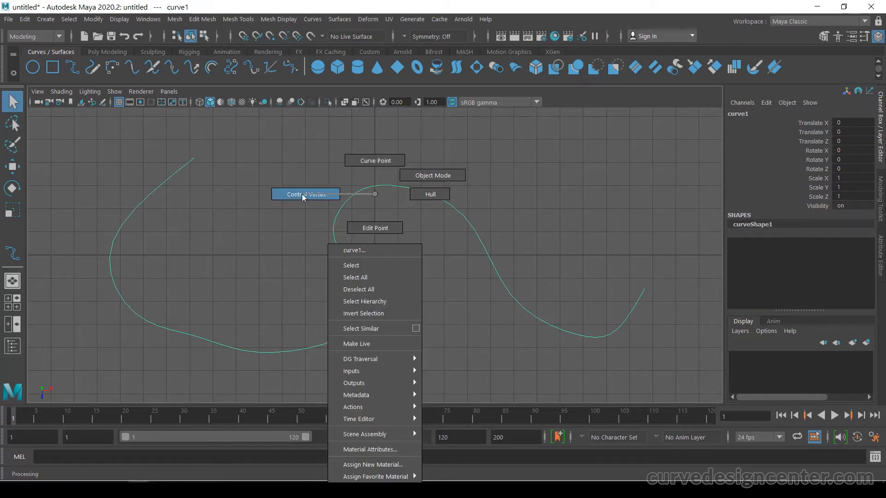
{"action": "left_click_drag", "start_coordinate": [623, 257], "coordinate": [675, 319]}
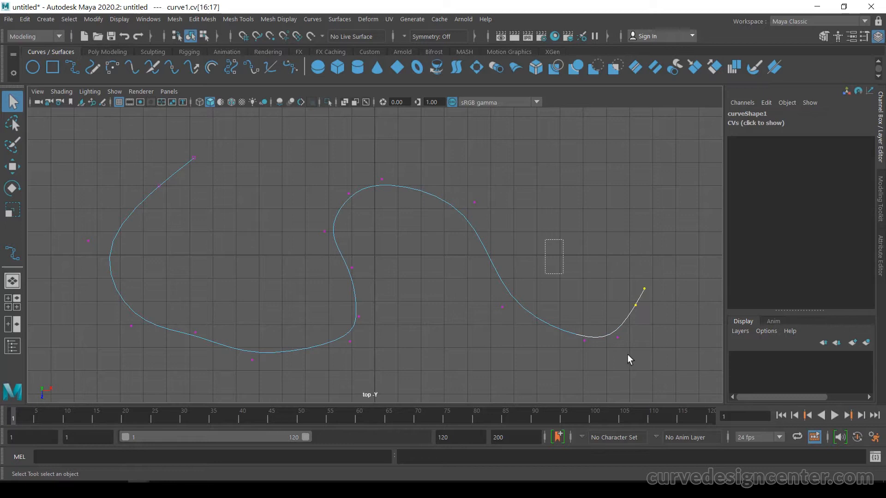
{"action": "key", "text": "w"}
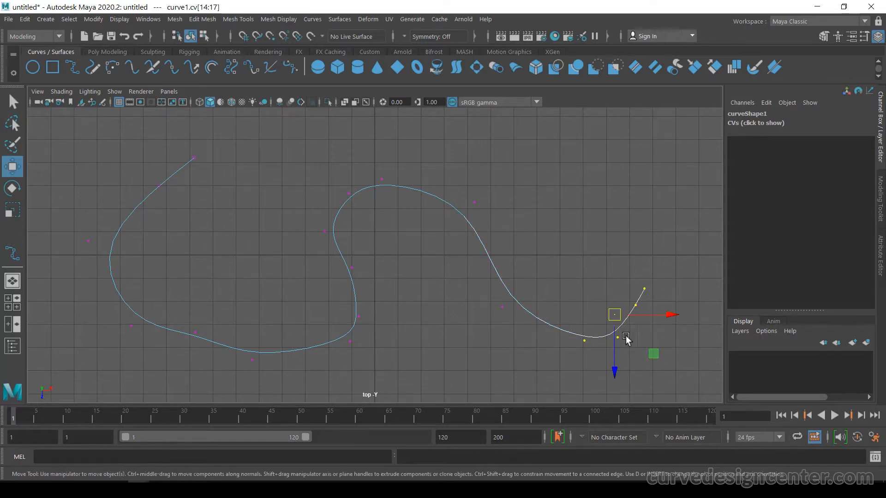
{"action": "left_click_drag", "start_coordinate": [626, 338], "coordinate": [579, 203]}
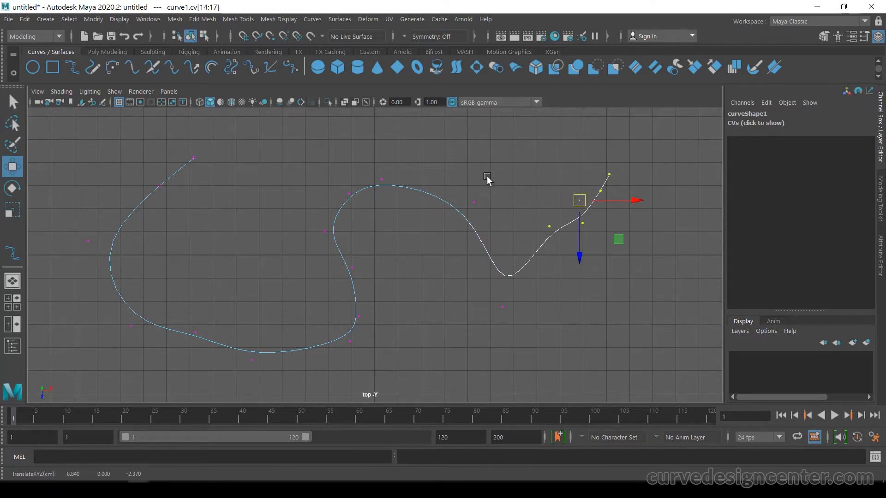
Move individual vertices so the curve's right end hooks back and rises toward the top.
{"action": "mouse_move", "coordinate": [446, 179]}
{"action": "left_mouse_down"}
{"action": "mouse_move", "coordinate": [481, 212]}
{"action": "mouse_move", "coordinate": [424, 223]}
{"action": "left_mouse_up"}
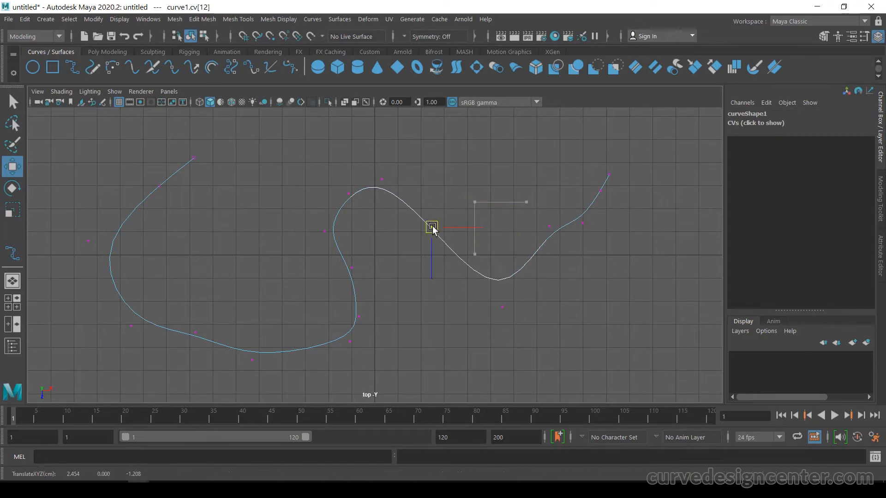
{"action": "mouse_move", "coordinate": [483, 248]}
{"action": "left_mouse_down"}
{"action": "mouse_move", "coordinate": [521, 326]}
{"action": "mouse_move", "coordinate": [514, 272]}
{"action": "left_mouse_up"}
{"action": "mouse_move", "coordinate": [531, 194]}
{"action": "left_mouse_down"}
{"action": "mouse_move", "coordinate": [593, 248]}
{"action": "mouse_move", "coordinate": [540, 199]}
{"action": "left_mouse_up"}
{"action": "mouse_move", "coordinate": [615, 145]}
{"action": "left_mouse_down"}
{"action": "mouse_move", "coordinate": [588, 172]}
{"action": "mouse_move", "coordinate": [605, 186]}
{"action": "mouse_move", "coordinate": [483, 129]}
{"action": "left_mouse_up"}
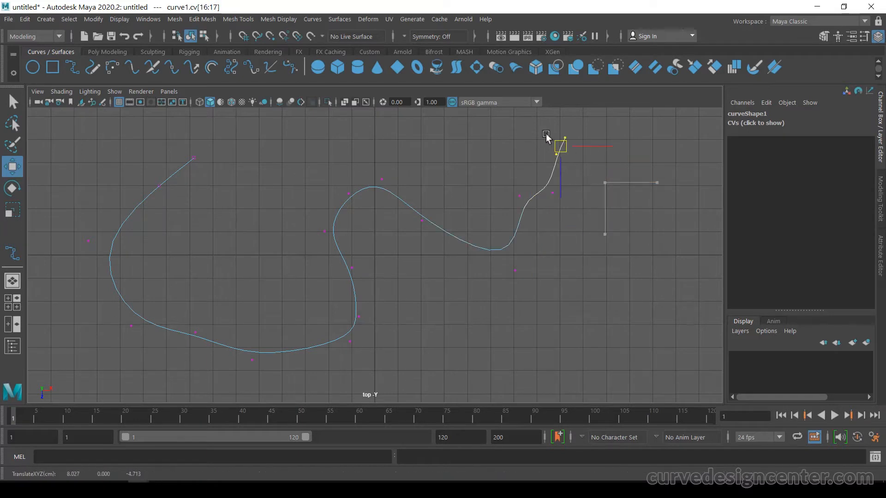
{"action": "mouse_move", "coordinate": [506, 179]}
{"action": "left_mouse_down"}
{"action": "mouse_move", "coordinate": [560, 216]}
{"action": "mouse_move", "coordinate": [513, 208]}
{"action": "left_mouse_up"}
Deselect the vertices and return to Object Mode on the whole curve.
{"action": "left_click", "coordinate": [461, 207]}
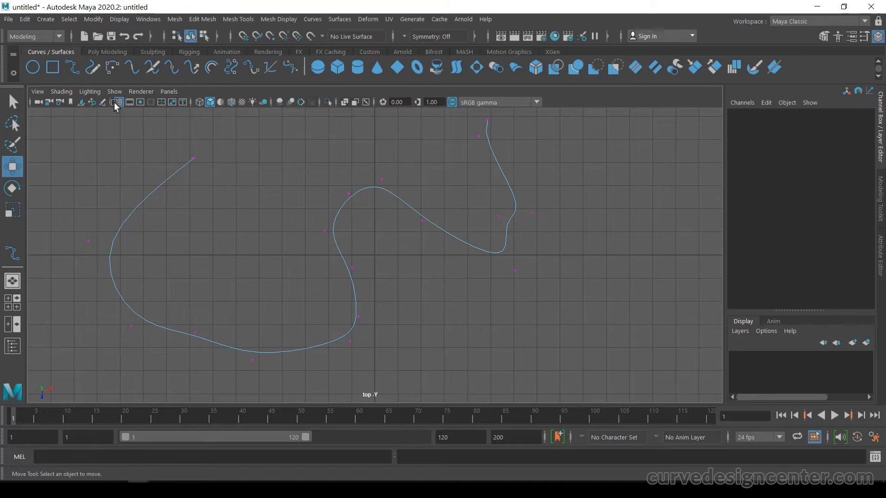
{"action": "key", "text": "q"}
{"action": "right_click_drag", "start_coordinate": [406, 210], "coordinate": [463, 175]}
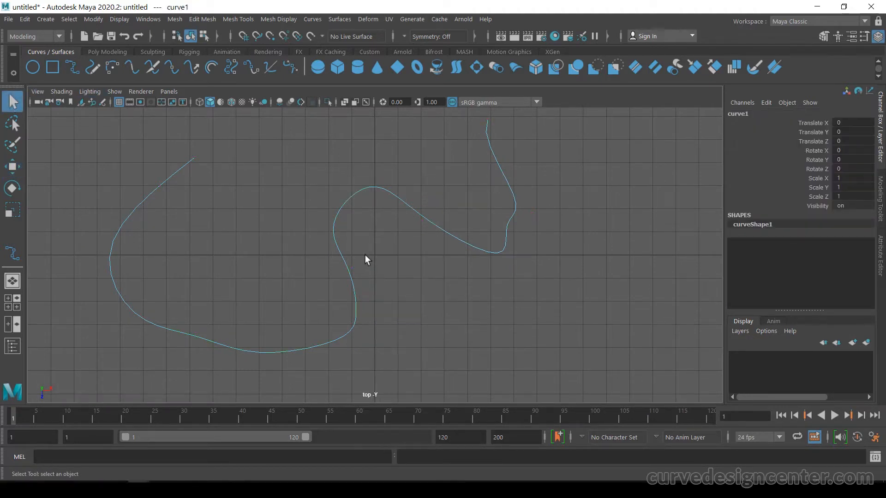
With the Move tool, translate the whole curve slightly down and to the right.
{"action": "key", "text": "w"}
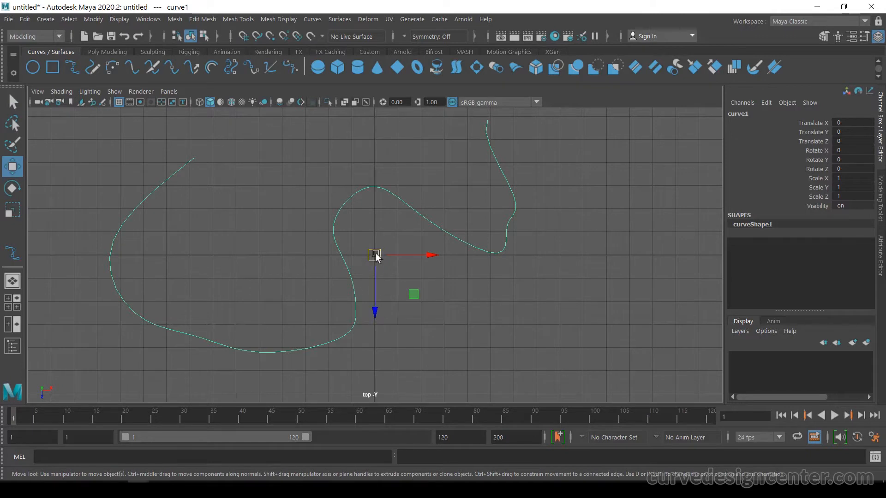
{"action": "mouse_move", "coordinate": [376, 255]}
{"action": "left_mouse_down"}
{"action": "mouse_move", "coordinate": [364, 274]}
{"action": "mouse_move", "coordinate": [378, 277]}
{"action": "left_mouse_up"}
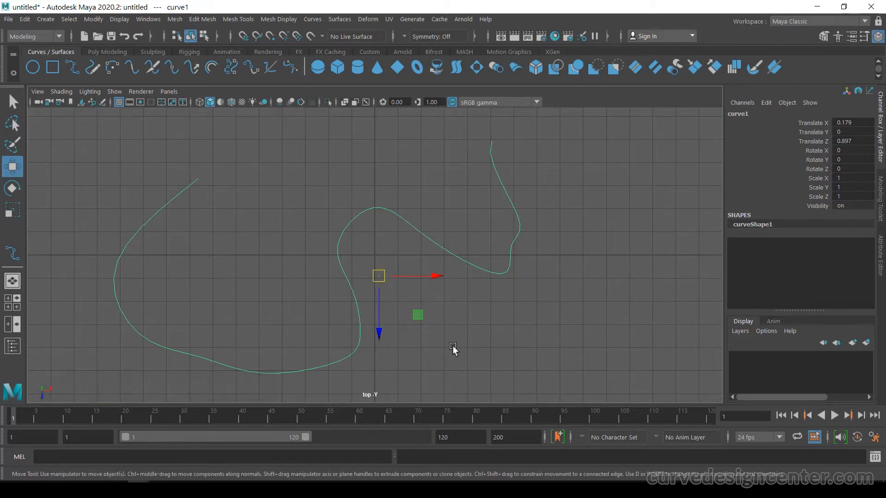
Place the pivot at the curve's left start, then move the curve up and right about it.
{"action": "key", "text": "d"}
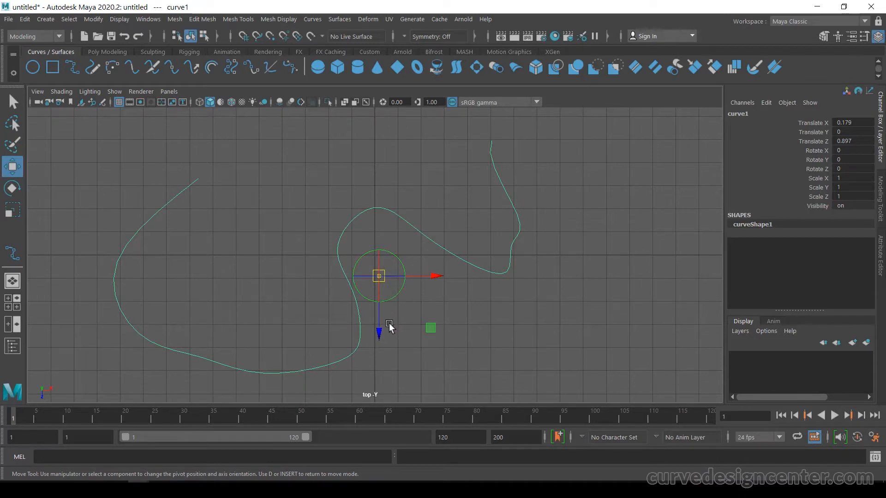
{"action": "mouse_move", "coordinate": [430, 277]}
{"action": "left_mouse_down"}
{"action": "mouse_move", "coordinate": [213, 298]}
{"action": "mouse_move", "coordinate": [577, 276]}
{"action": "left_mouse_up"}
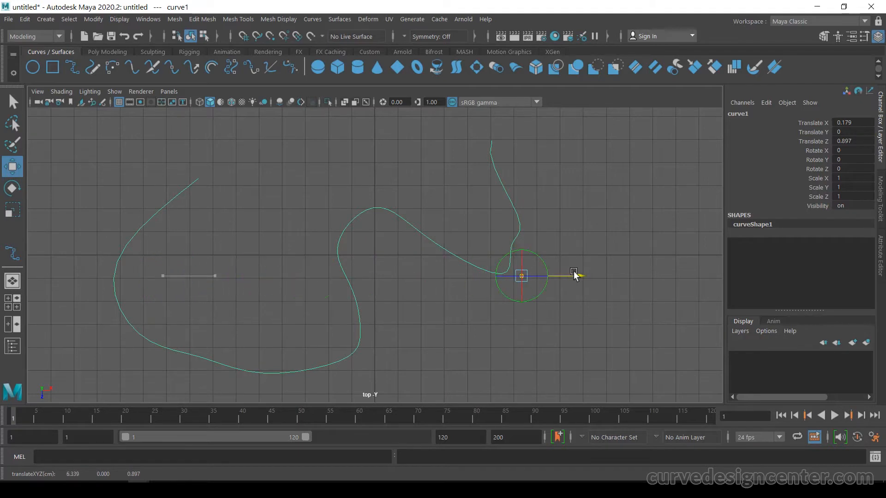
{"action": "left_click_drag", "start_coordinate": [524, 331], "coordinate": [545, 216]}
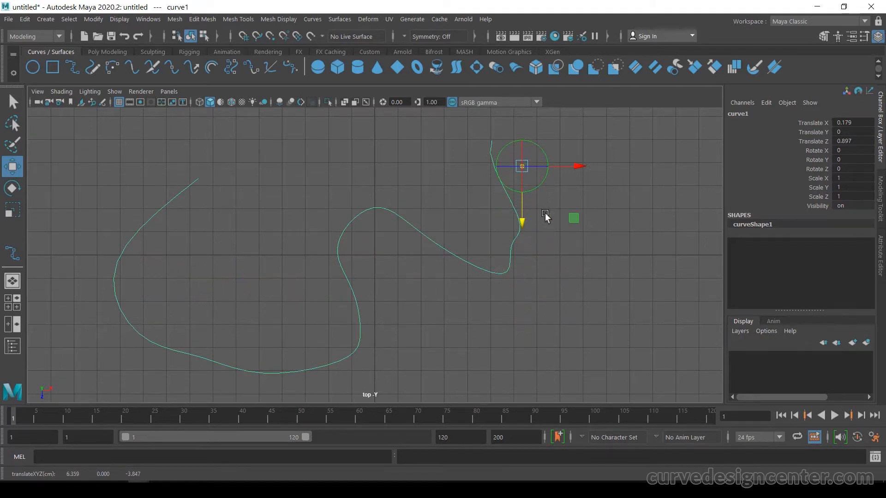
{"action": "left_click_drag", "start_coordinate": [577, 168], "coordinate": [232, 192]}
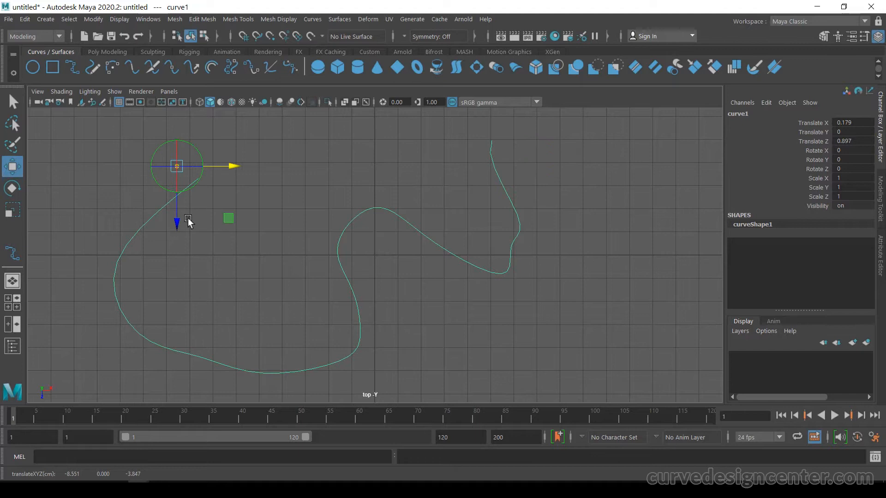
{"action": "left_click_drag", "start_coordinate": [180, 226], "coordinate": [179, 258]}
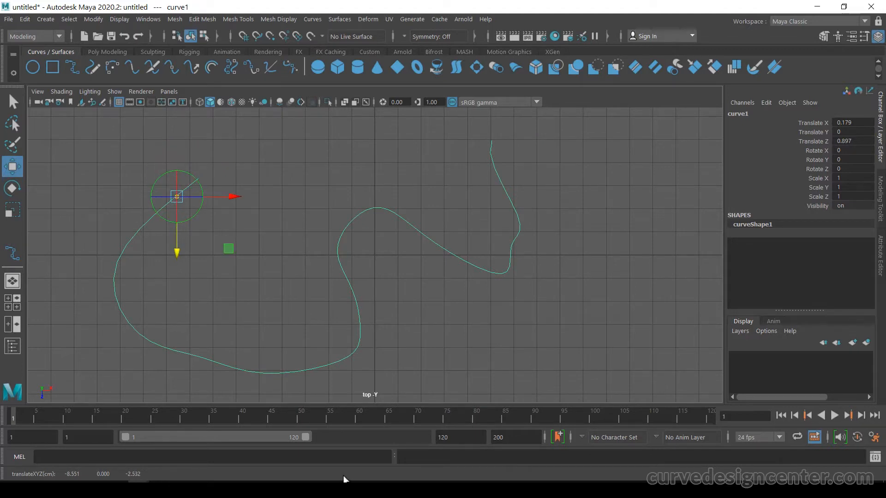
{"action": "key", "text": "Insert"}
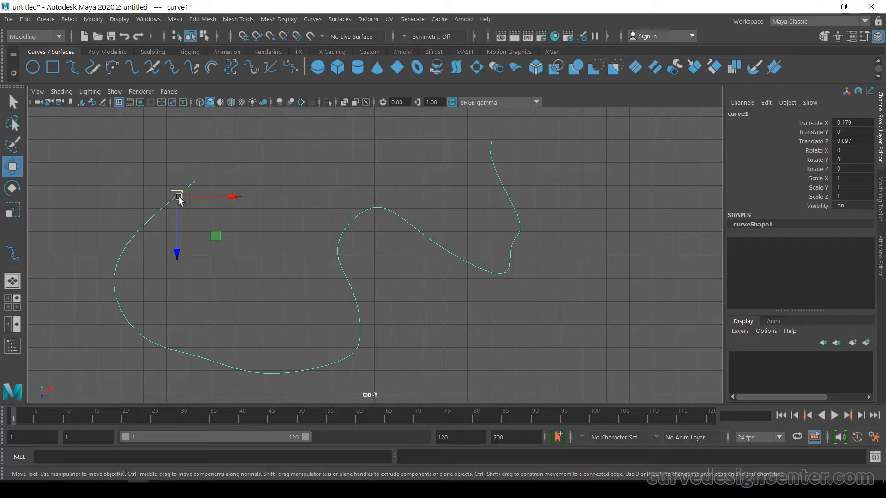
{"action": "mouse_move", "coordinate": [178, 198]}
{"action": "left_mouse_down"}
{"action": "mouse_move", "coordinate": [206, 177]}
{"action": "mouse_move", "coordinate": [195, 177]}
{"action": "mouse_move", "coordinate": [198, 197]}
{"action": "left_mouse_up"}
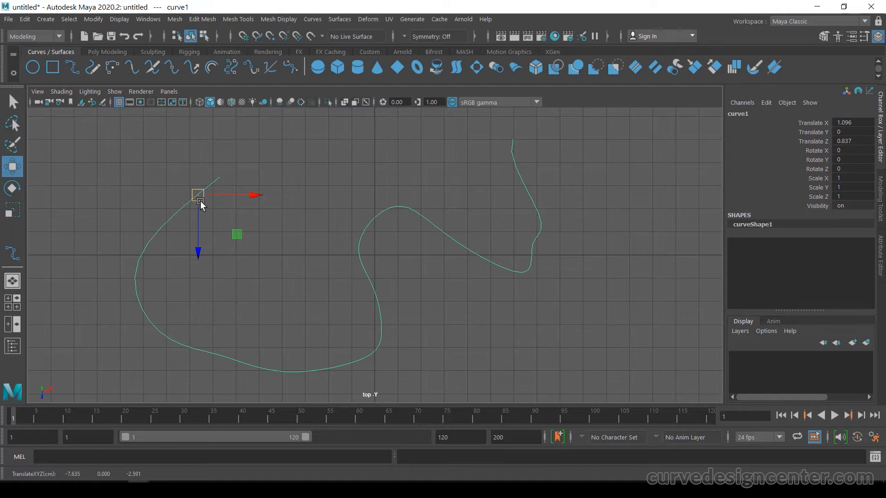
Relocate the pivot to just below the curve's lower-right bend and finish pivot editing.
{"action": "key", "text": "Insert"}
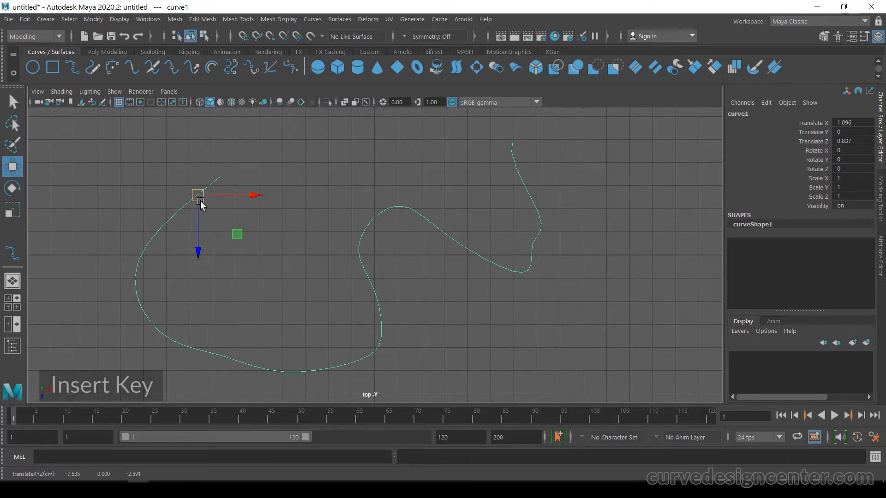
{"action": "key", "text": "Insert"}
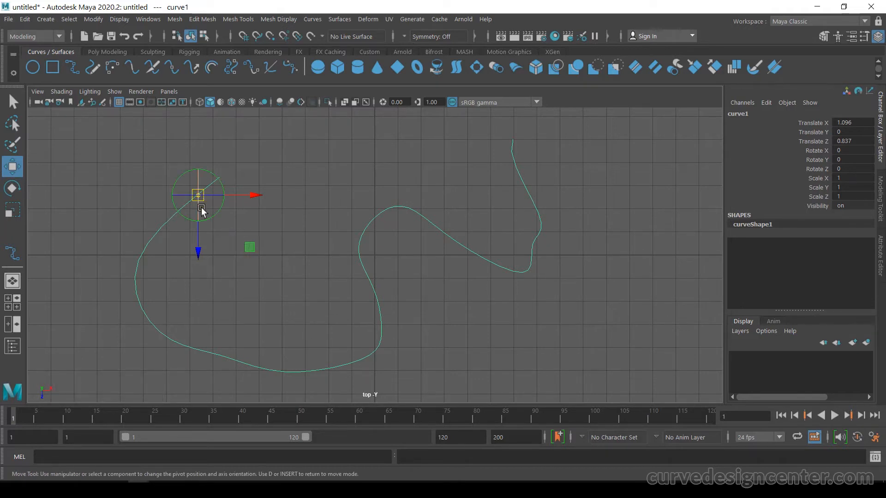
{"action": "left_click_drag", "start_coordinate": [256, 196], "coordinate": [455, 204]}
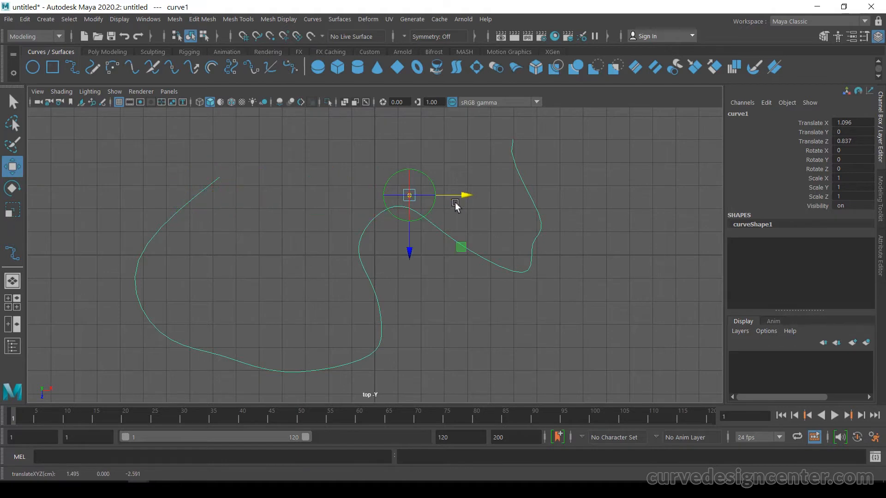
{"action": "left_click_drag", "start_coordinate": [412, 251], "coordinate": [411, 331]}
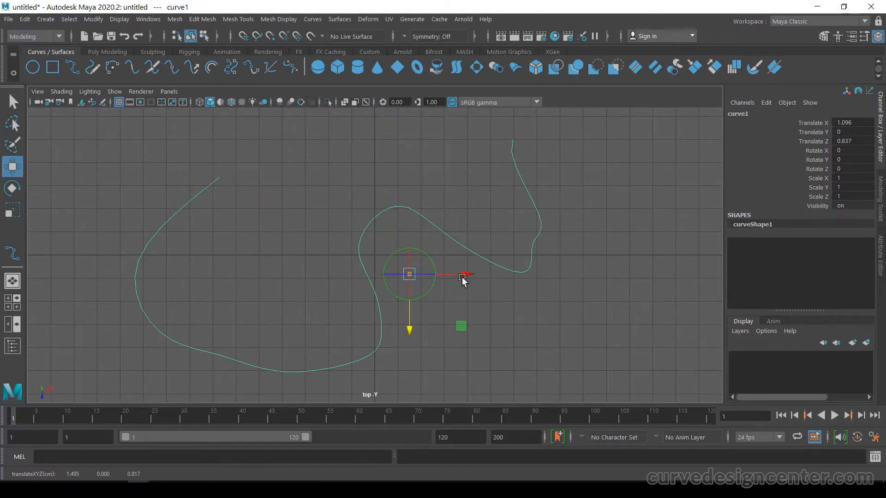
{"action": "left_click_drag", "start_coordinate": [467, 275], "coordinate": [536, 276]}
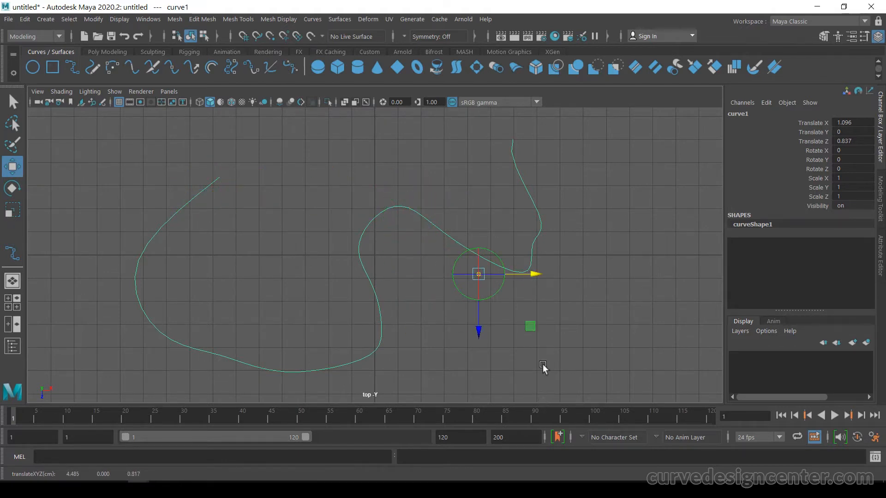
{"action": "key", "text": "d"}
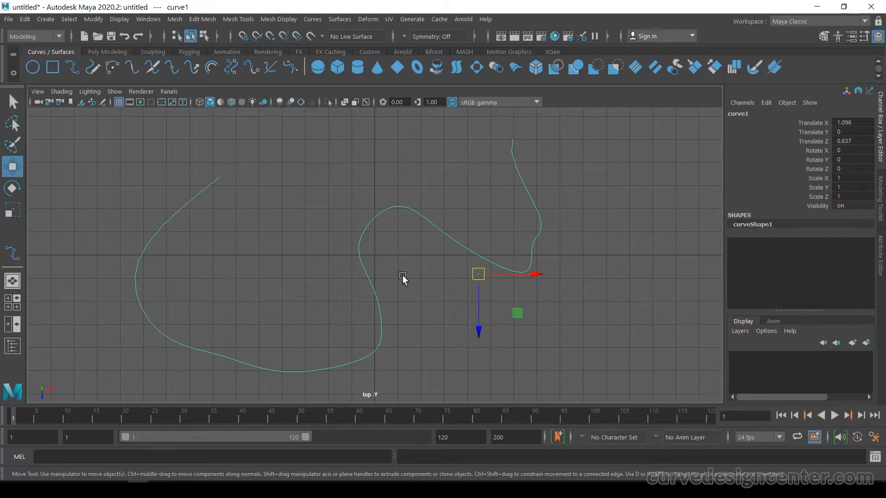
Use Modify > Center Pivot to recentre curve1's pivot.
{"action": "left_click", "coordinate": [92, 20]}
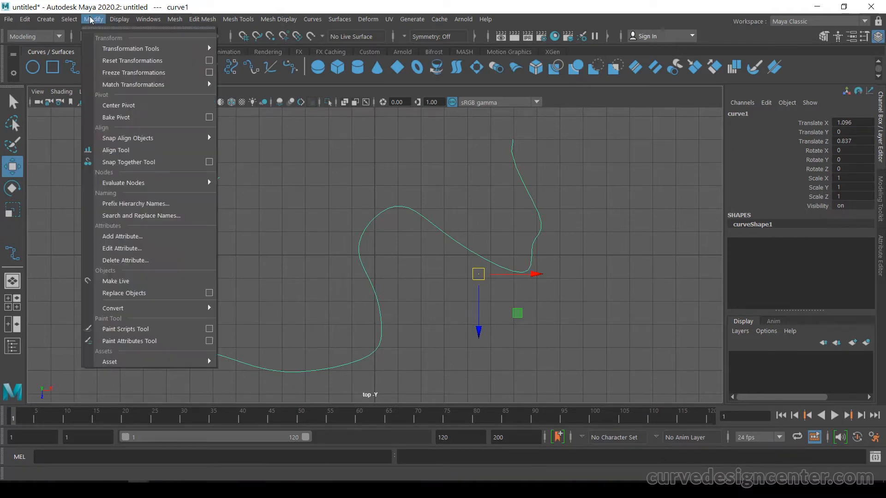
{"action": "left_click", "coordinate": [131, 107]}
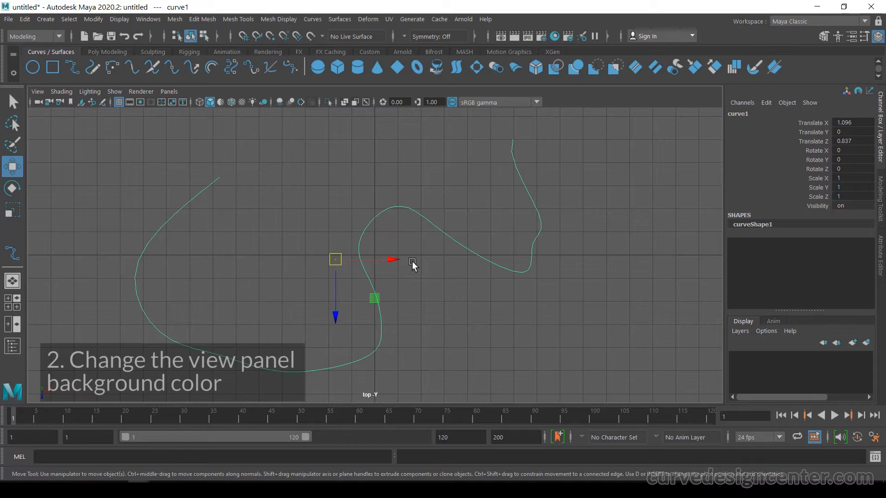
Switch curve1 to Control Vertex mode and marquee-select its middle vertices.
{"action": "right_click_drag", "start_coordinate": [413, 194], "coordinate": [330, 197]}
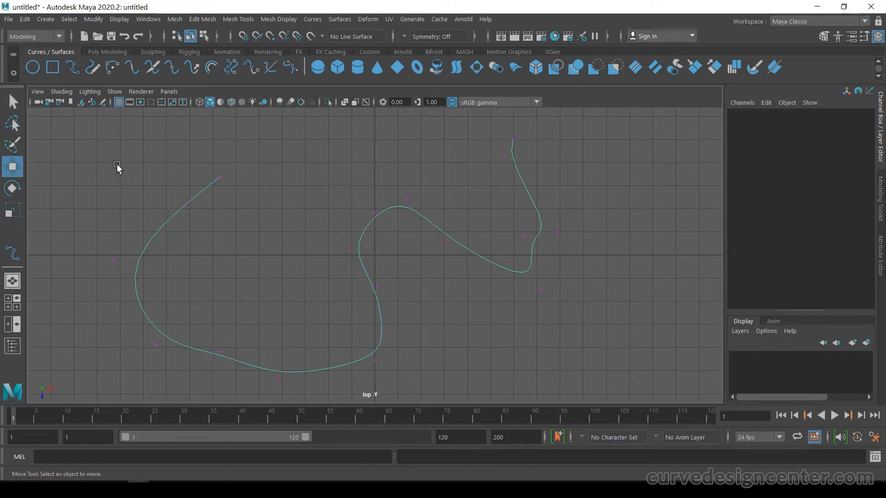
{"action": "left_click_drag", "start_coordinate": [125, 164], "coordinate": [235, 206]}
{"action": "left_click_drag", "start_coordinate": [101, 222], "coordinate": [122, 274]}
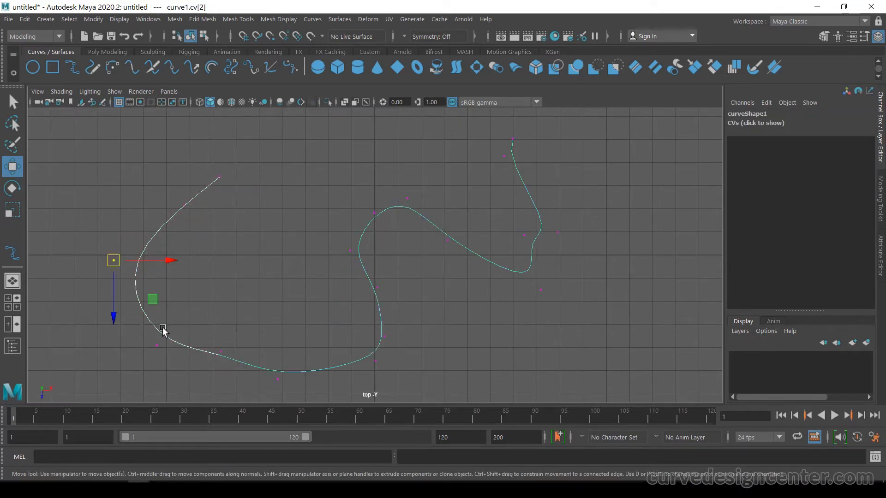
{"action": "left_click_drag", "start_coordinate": [103, 325], "coordinate": [220, 394]}
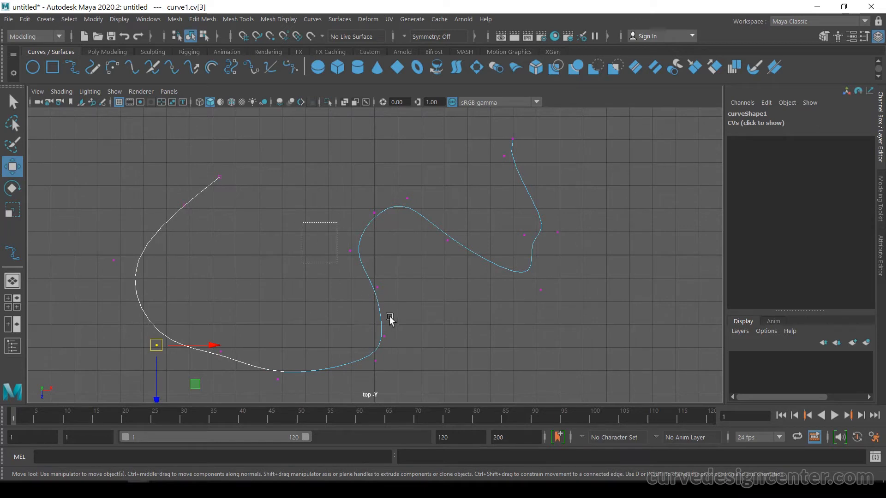
{"action": "left_click_drag", "start_coordinate": [302, 216], "coordinate": [408, 360]}
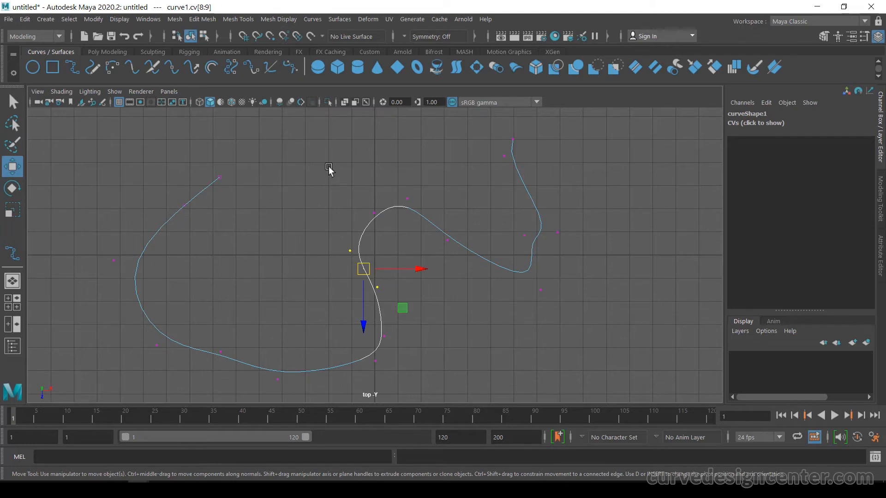
Cycle the viewport background with Alt+B through grey, blue gradient and black, ending on black, then hide CVs.
{"action": "key", "text": "alt+b"}
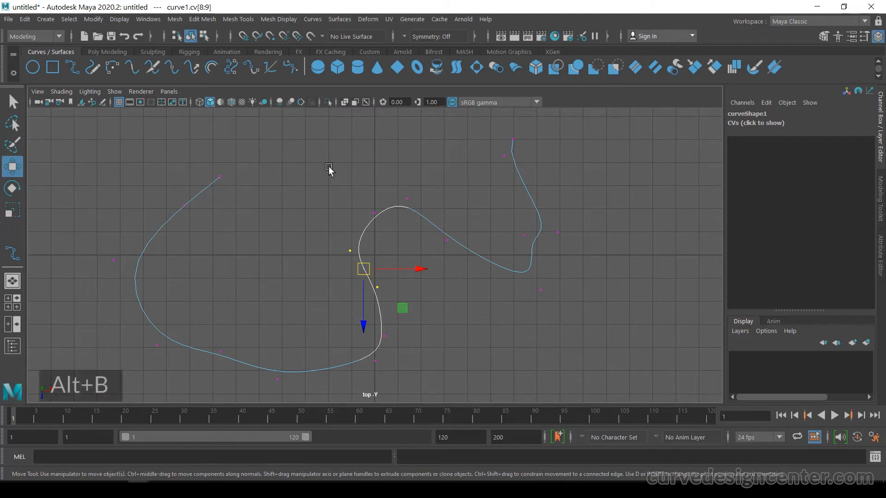
{"action": "key", "text": "alt+b"}
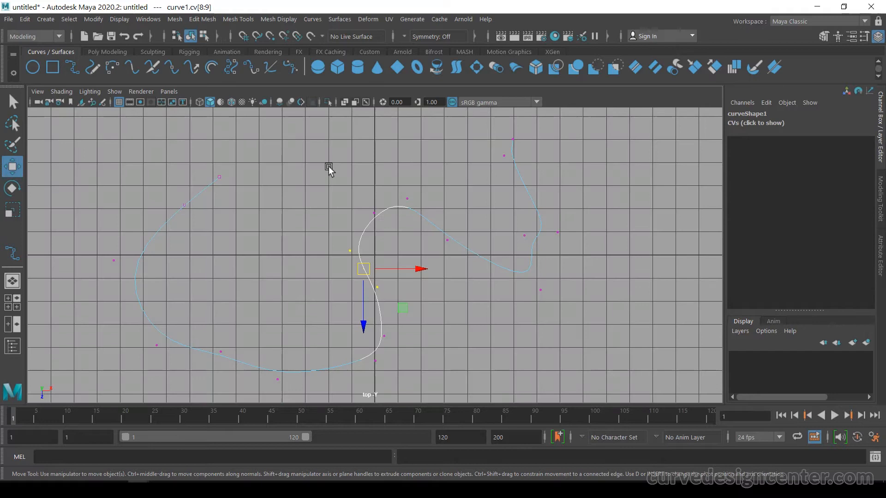
{"action": "key", "text": "alt+b"}
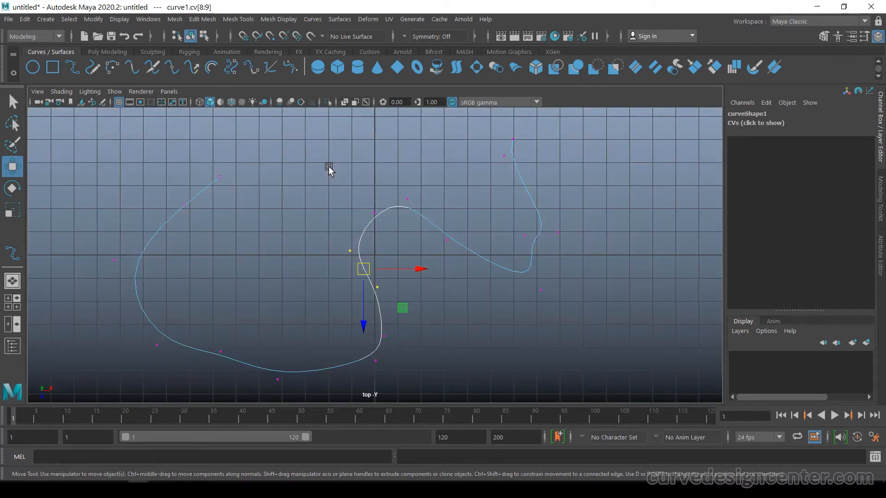
{"action": "key", "text": "alt+b"}
{"action": "key", "text": "alt+b"}
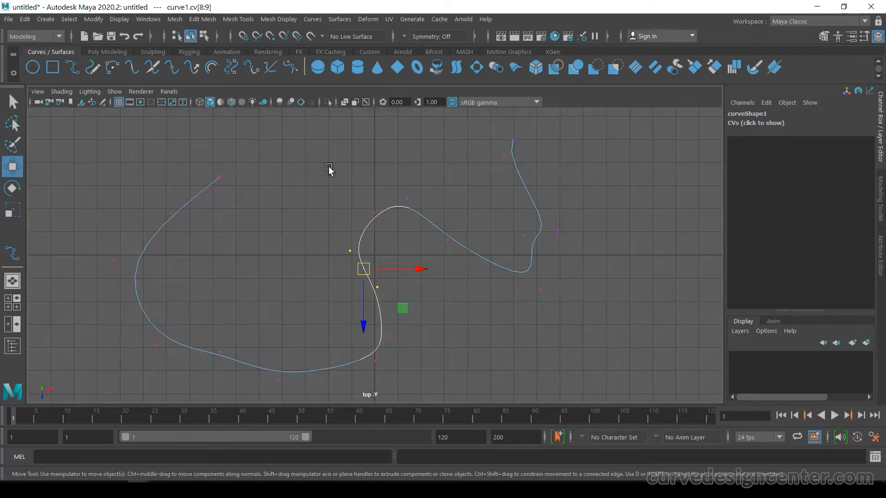
{"action": "key", "text": "alt+b"}
{"action": "key", "text": "alt+b"}
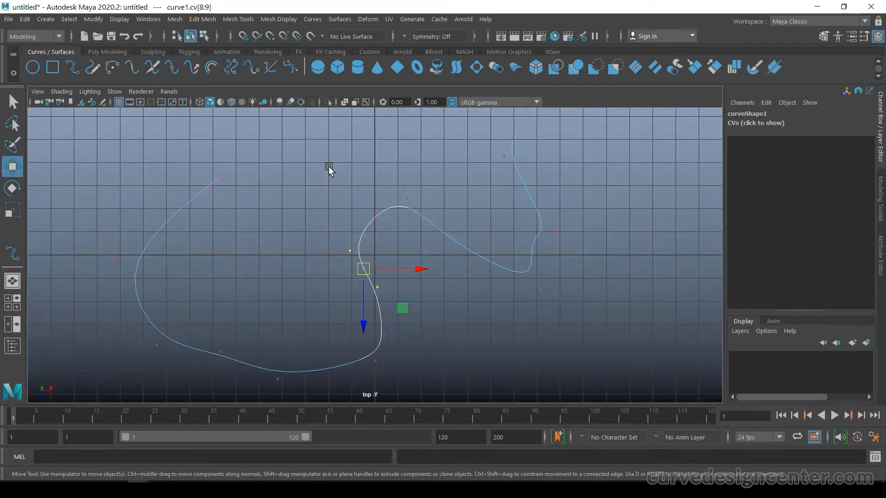
{"action": "key", "text": "alt+b"}
{"action": "key", "text": "alt+b"}
{"action": "key", "text": "alt+b"}
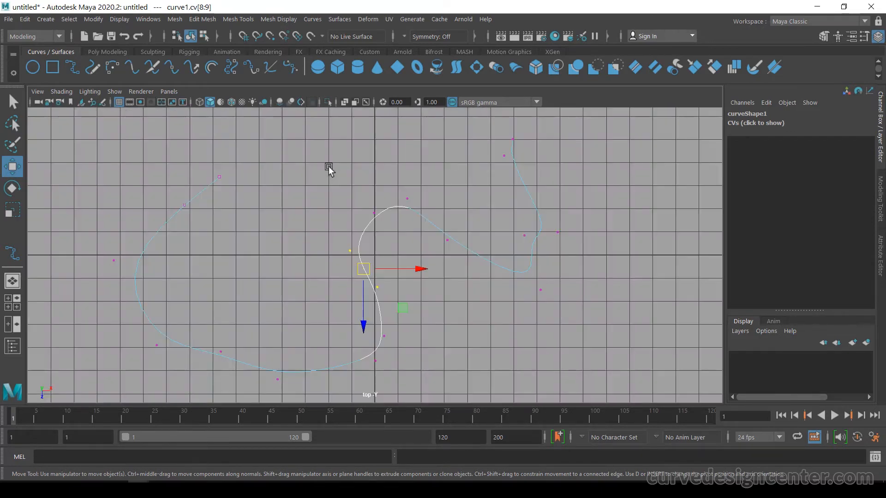
{"action": "key", "text": "alt+b"}
{"action": "key", "text": "alt+b"}
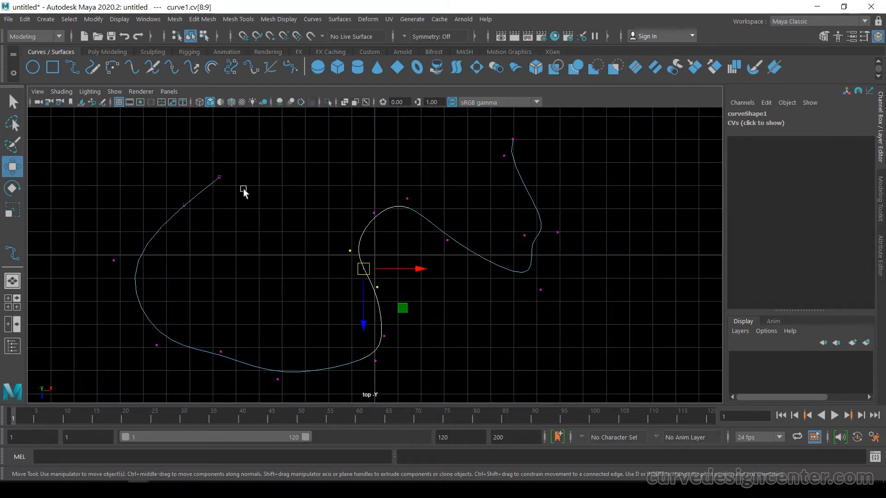
{"action": "key", "text": "F8"}
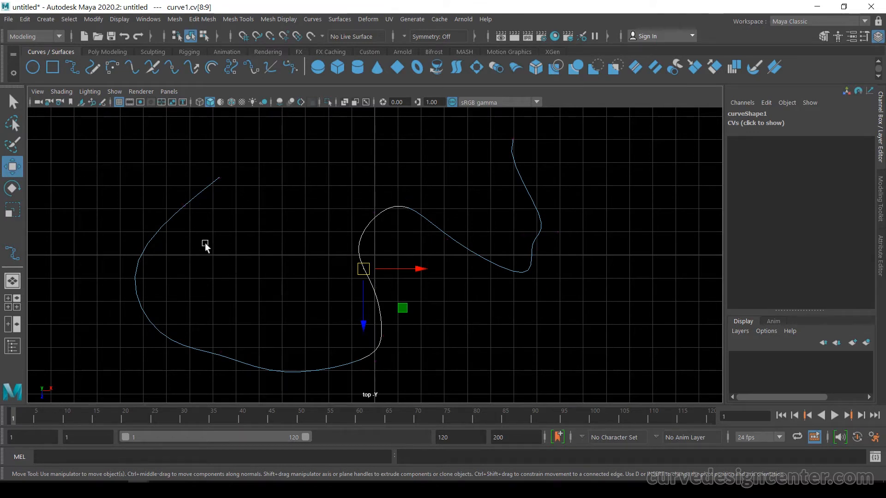
Toggle the viewport grid off and on from the panel toolbar and return to object mode.
{"action": "left_click", "coordinate": [118, 102]}
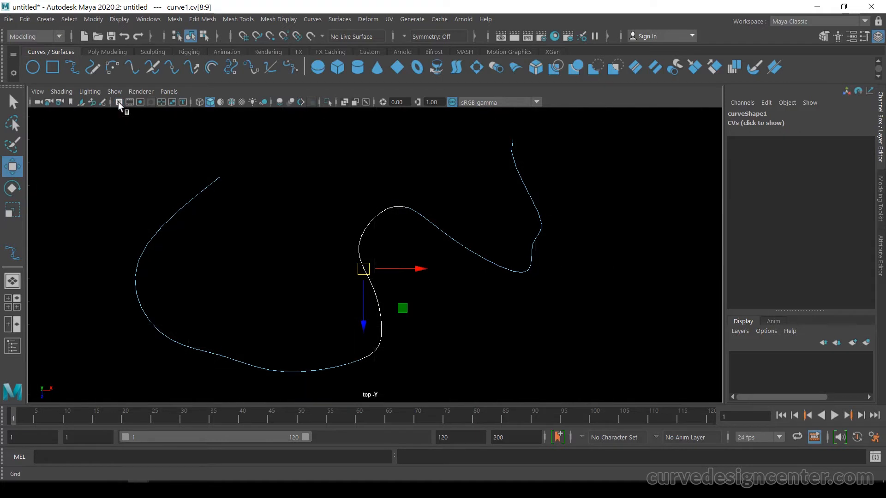
{"action": "left_click", "coordinate": [119, 102]}
{"action": "left_click", "coordinate": [120, 105]}
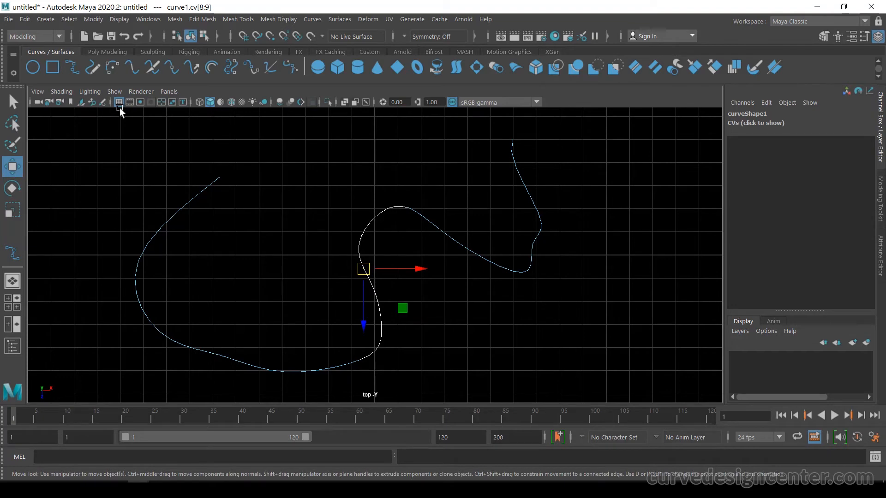
{"action": "key", "text": "F8"}
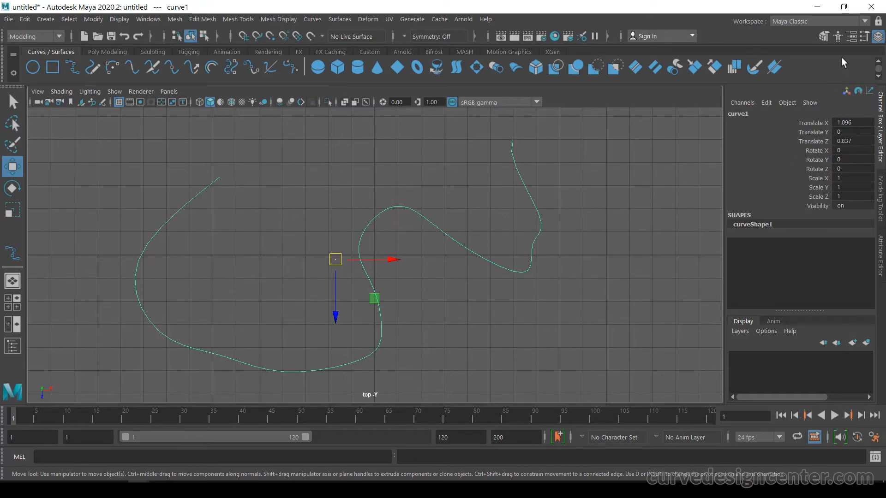
{"action": "left_click", "coordinate": [881, 131]}
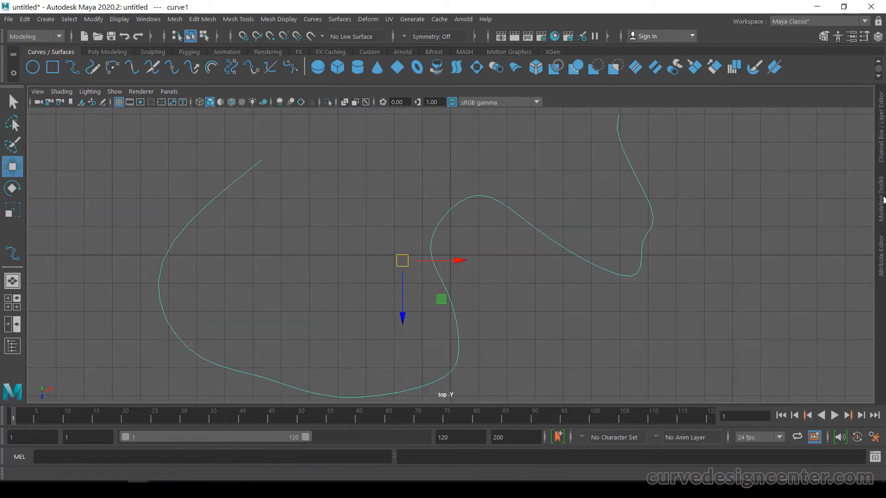
{"action": "left_click", "coordinate": [881, 201]}
{"action": "left_click", "coordinate": [882, 135]}
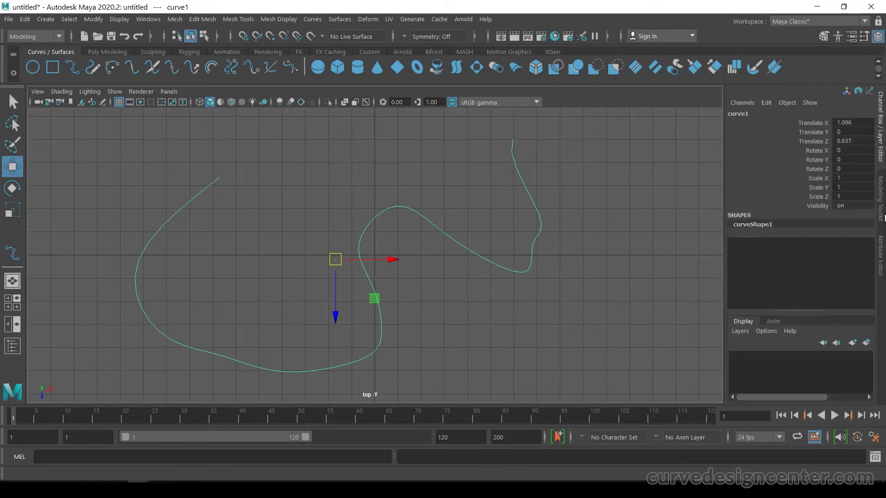
{"action": "left_click", "coordinate": [881, 263]}
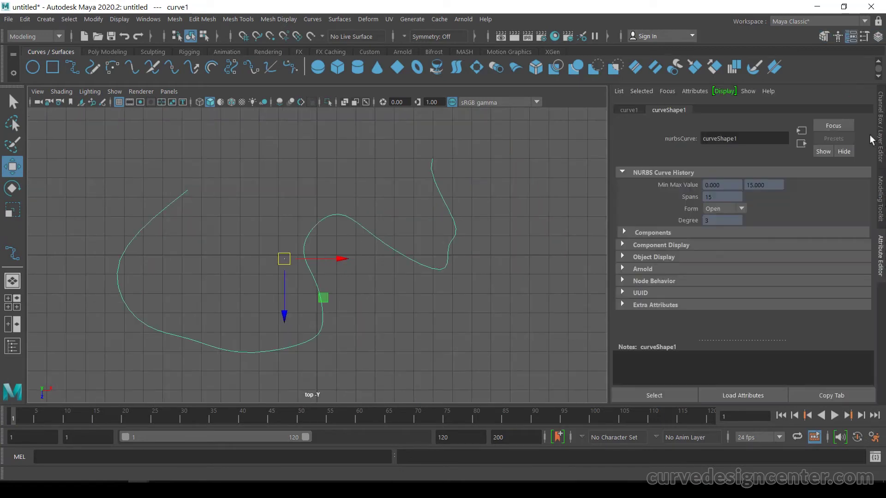
{"action": "left_click", "coordinate": [855, 38]}
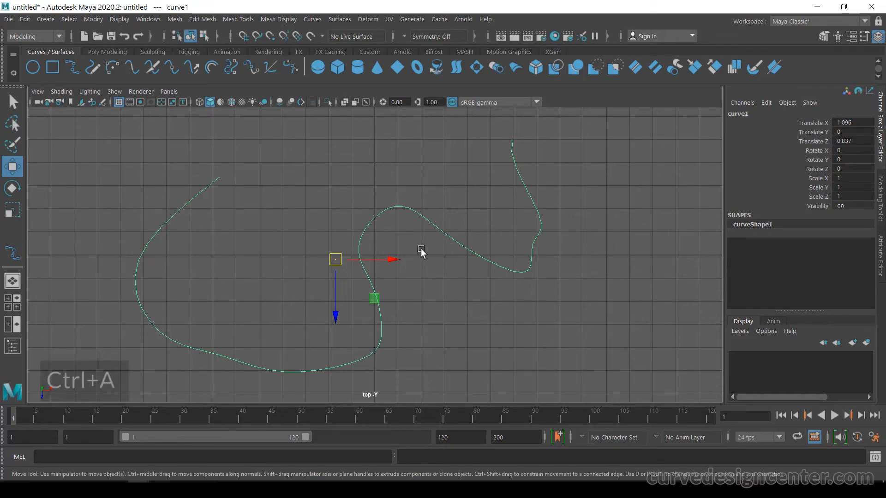
{"action": "key", "text": "ctrl+a"}
{"action": "key", "text": "ctrl+a"}
{"action": "key", "text": "ctrl+a"}
{"action": "key", "text": "ctrl+a"}
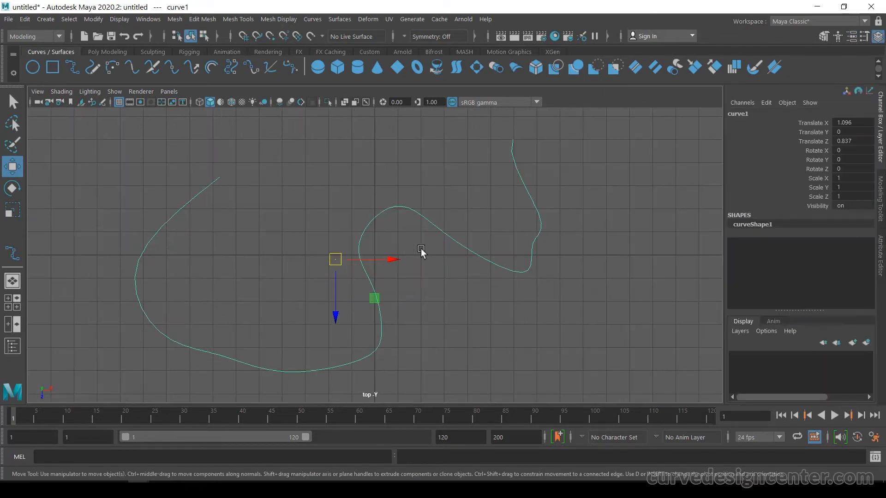
{"action": "key", "text": "ctrl+a"}
{"action": "key", "text": "ctrl+a"}
{"action": "key", "text": "ctrl+a"}
{"action": "key", "text": "ctrl+a"}
{"action": "key", "text": "ctrl+a"}
{"action": "key", "text": "ctrl+a"}
{"action": "key", "text": "ctrl+a"}
{"action": "key", "text": "ctrl+a"}
{"action": "key", "text": "ctrl+a"}
{"action": "key", "text": "ctrl+a"}
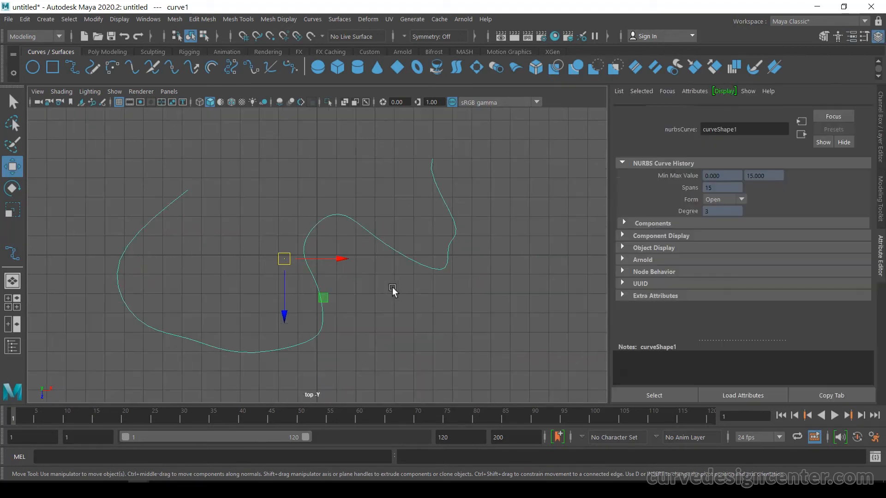
{"action": "key", "text": "ctrl+a"}
{"action": "key", "text": "ctrl+a"}
{"action": "key", "text": "ctrl+a"}
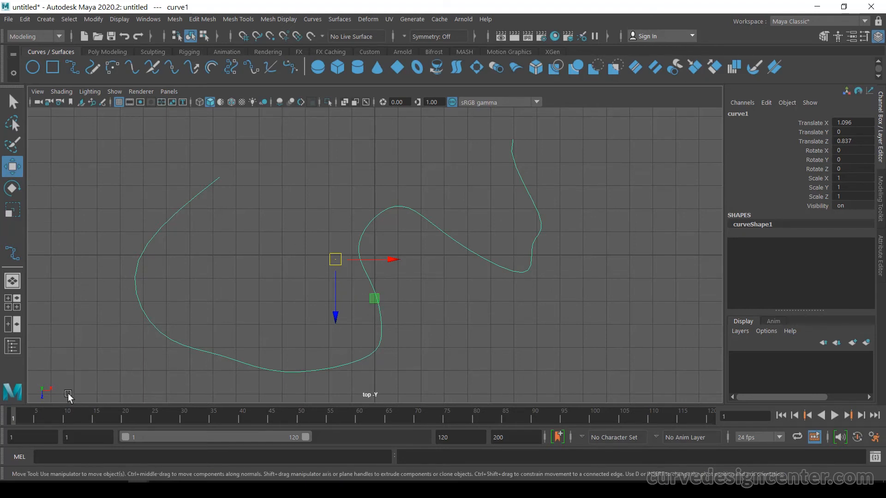
Tear off the Windows > UI Elements submenu as a floating window.
{"action": "left_click", "coordinate": [149, 18]}
{"action": "mouse_move", "coordinate": [170, 121]}
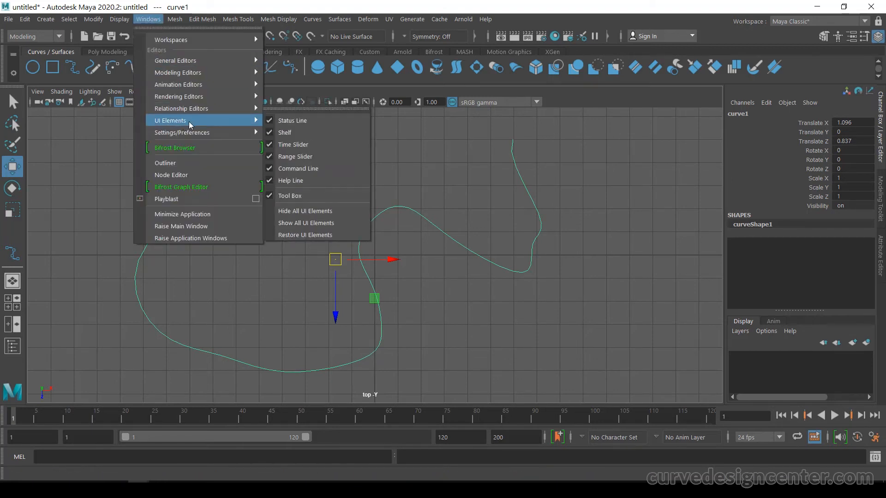
{"action": "left_click", "coordinate": [314, 110]}
{"action": "left_click_drag", "start_coordinate": [323, 97], "coordinate": [165, 126]}
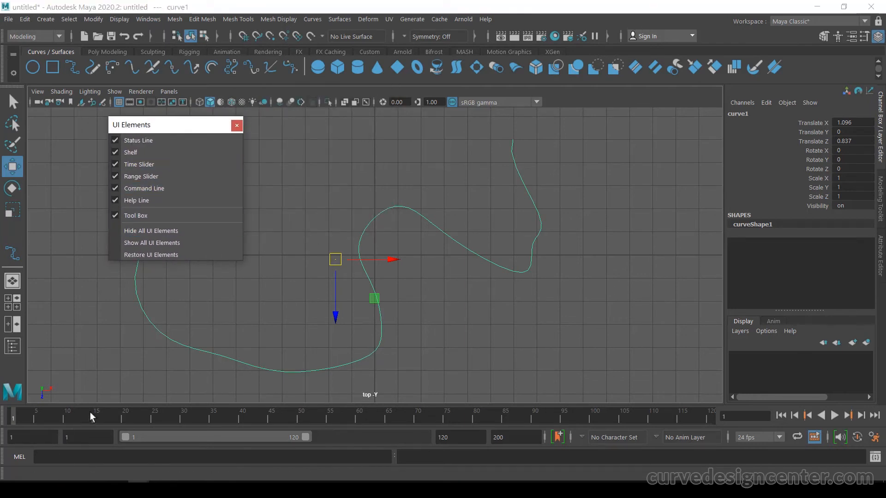
Hide the Command Line, Range Slider and Time Slider, then close the floating list.
{"action": "left_click", "coordinate": [118, 189]}
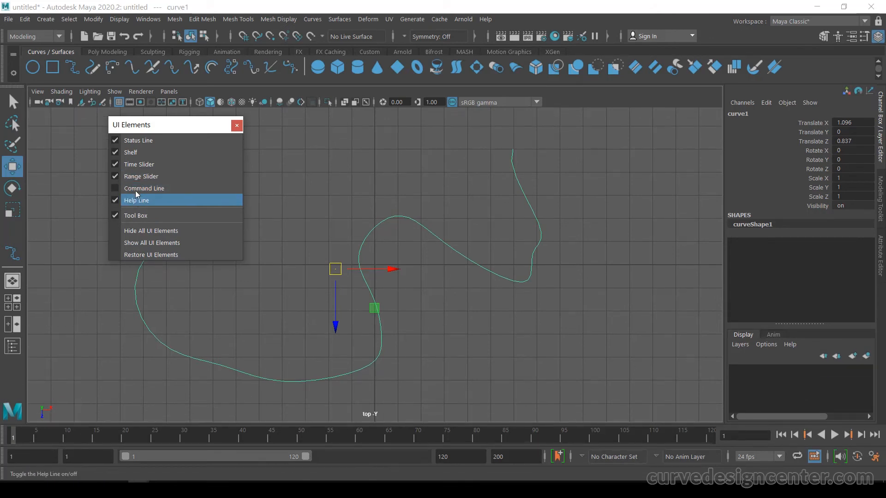
{"action": "left_click", "coordinate": [132, 177]}
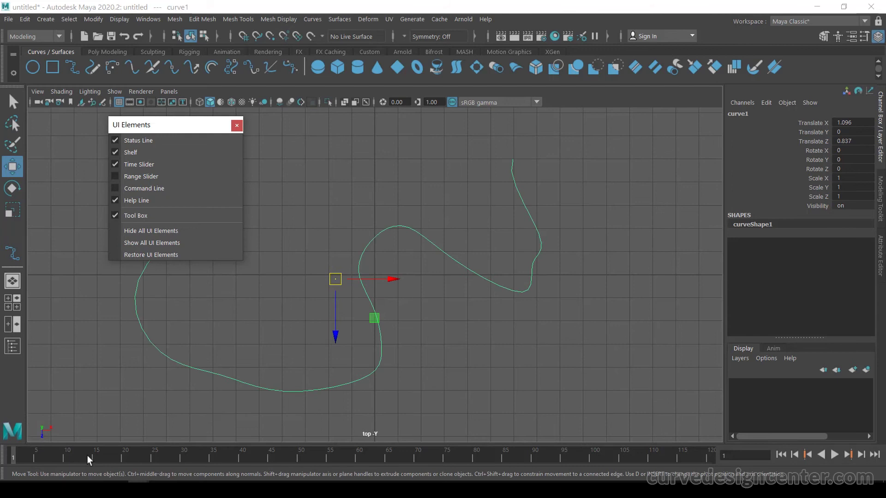
{"action": "left_click", "coordinate": [131, 165]}
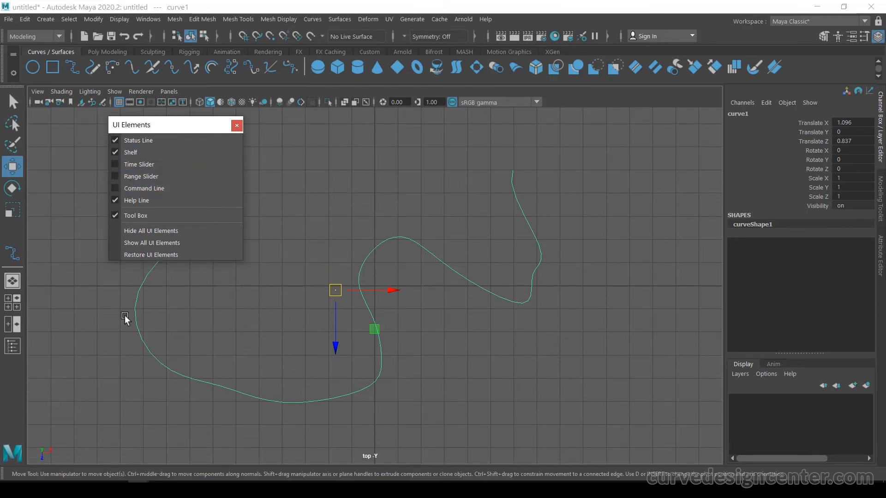
{"action": "left_click", "coordinate": [237, 125]}
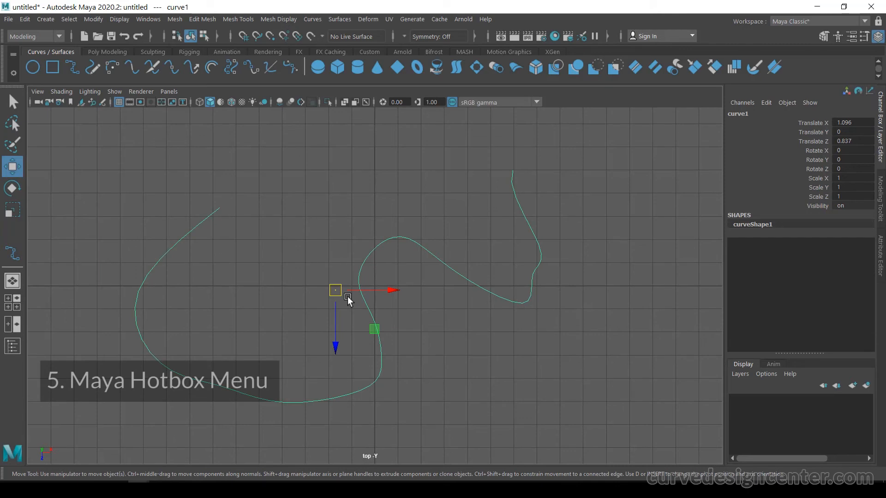
{"action": "key", "text": "space"}
{"action": "key", "text": "space"}
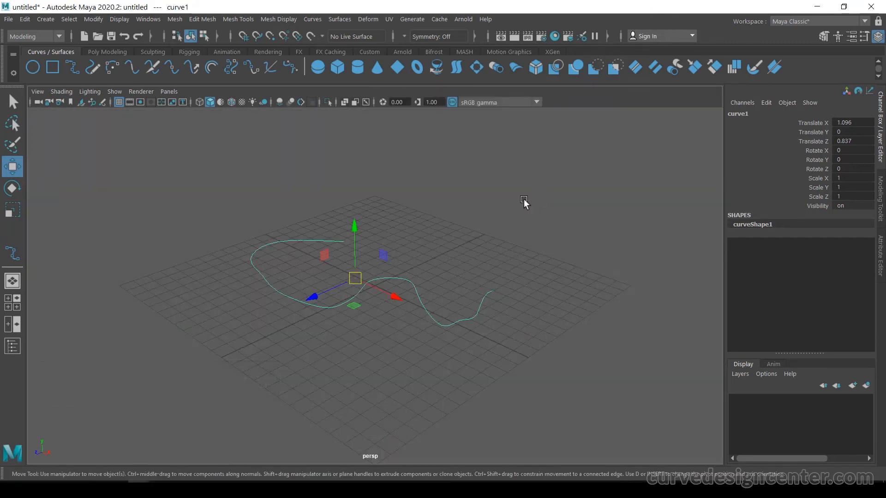
{"action": "key", "text": "space"}
{"action": "key", "text": "space"}
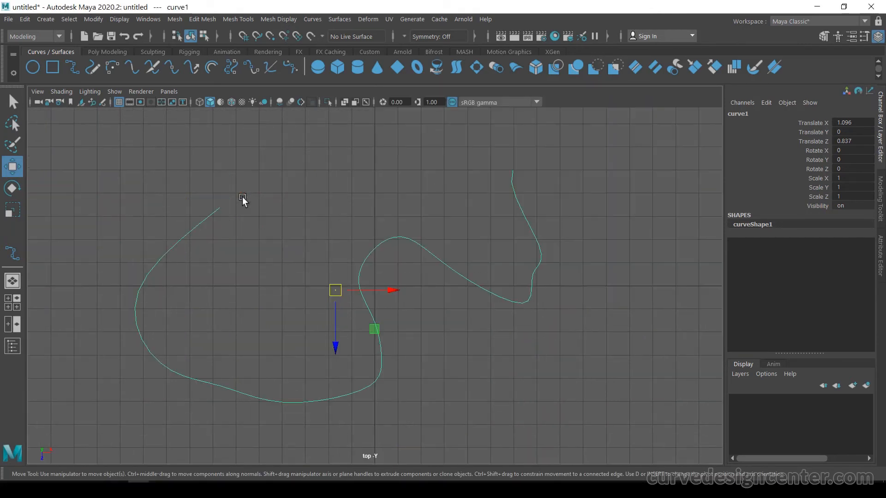
{"action": "key", "text": "space"}
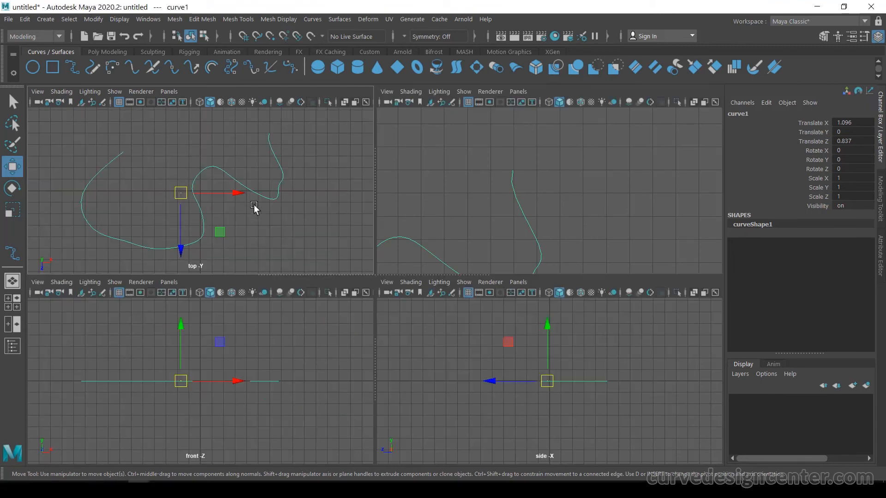
{"action": "key", "text": "space"}
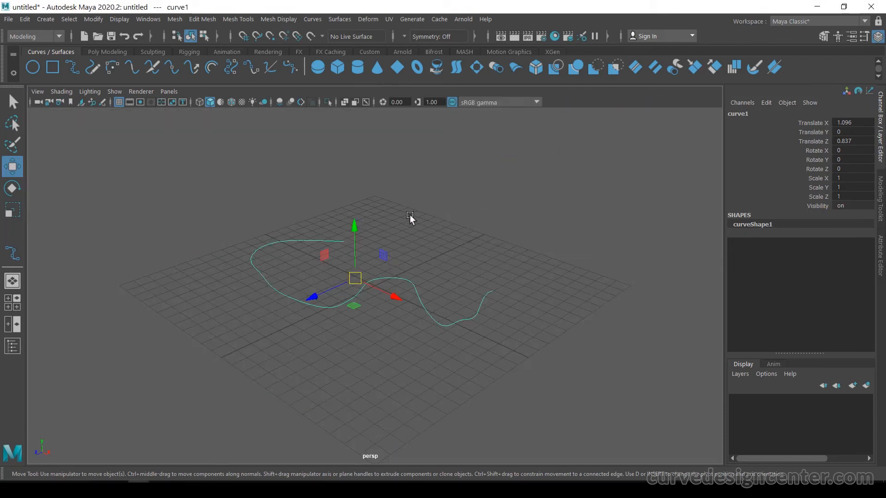
{"action": "key", "text": "space"}
{"action": "key", "text": "space"}
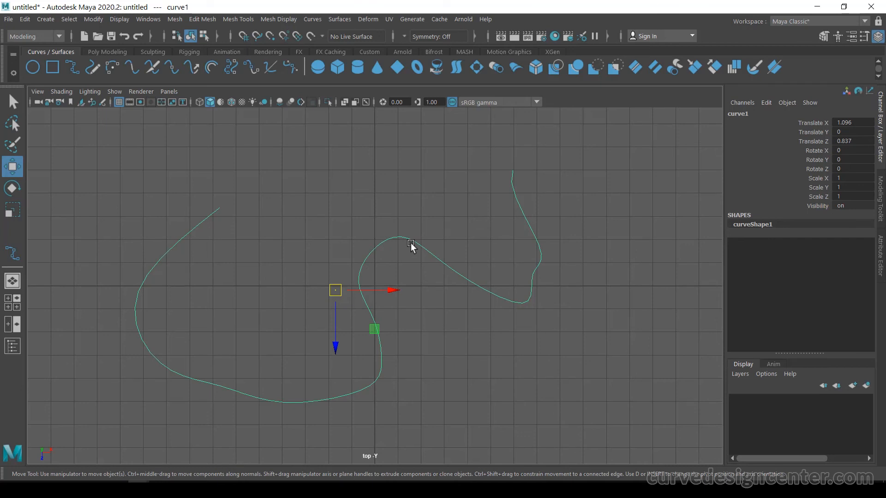
Via the hotbox centre, switch the viewport to perspective view and back to top view.
{"action": "key", "text": "space"}
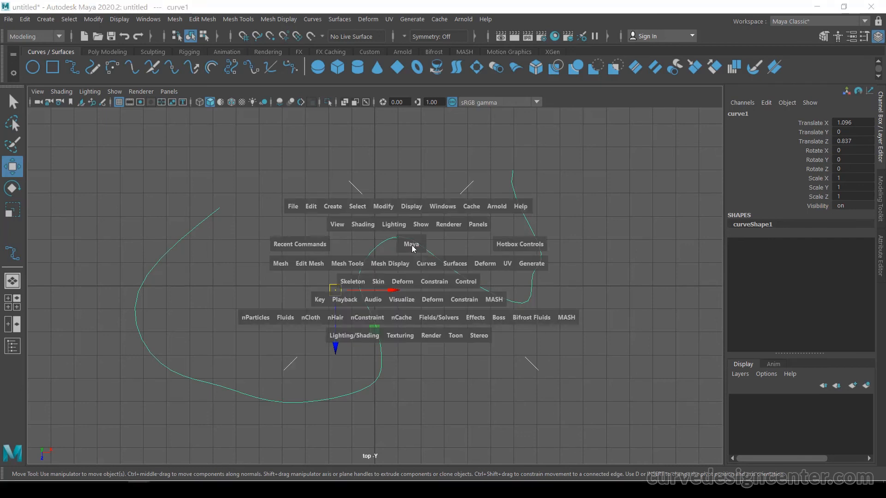
{"action": "left_click", "coordinate": [413, 245]}
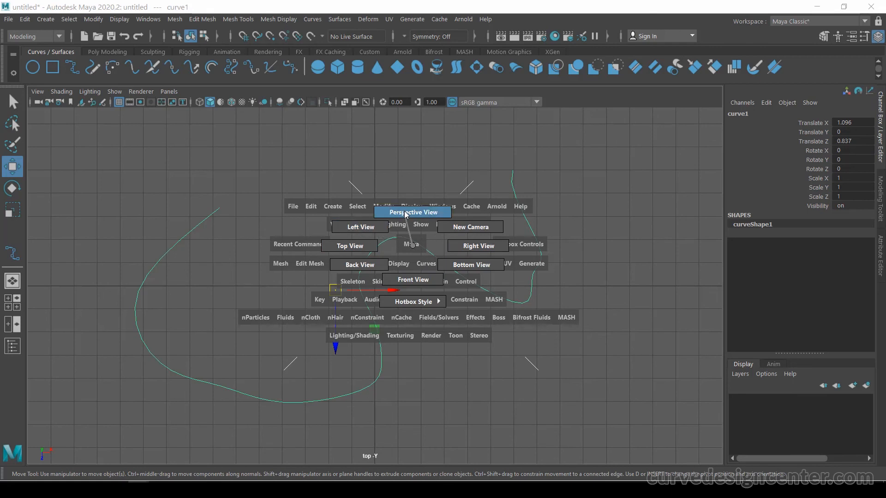
{"action": "left_click_drag", "start_coordinate": [411, 244], "coordinate": [405, 213]}
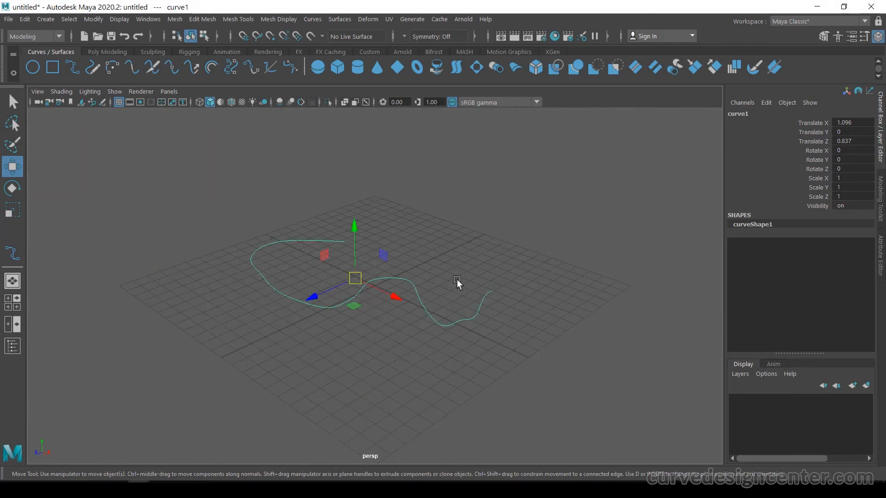
{"action": "key", "text": "space"}
{"action": "left_click_drag", "start_coordinate": [458, 280], "coordinate": [401, 281]}
{"action": "key", "text": "space"}
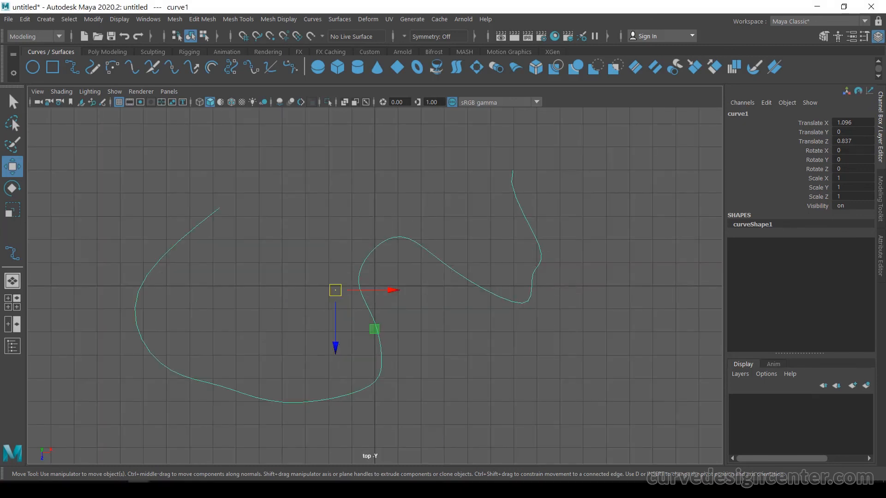
Back out of the view list and tap spacebar into the four-view layout.
{"action": "key", "text": "space"}
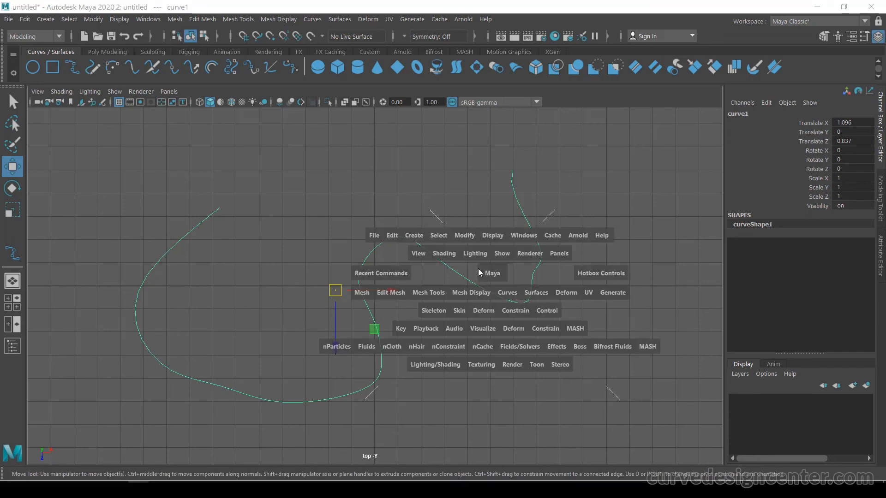
{"action": "mouse_move", "coordinate": [493, 274]}
{"action": "left_mouse_down"}
{"action": "mouse_move", "coordinate": [456, 264]}
{"action": "mouse_move", "coordinate": [553, 258]}
{"action": "mouse_move", "coordinate": [559, 291]}
{"action": "mouse_move", "coordinate": [493, 309]}
{"action": "mouse_move", "coordinate": [554, 291]}
{"action": "mouse_move", "coordinate": [558, 275]}
{"action": "mouse_move", "coordinate": [490, 310]}
{"action": "mouse_move", "coordinate": [430, 277]}
{"action": "mouse_move", "coordinate": [439, 293]}
{"action": "mouse_move", "coordinate": [559, 274]}
{"action": "mouse_move", "coordinate": [550, 296]}
{"action": "mouse_move", "coordinate": [501, 311]}
{"action": "mouse_move", "coordinate": [446, 299]}
{"action": "left_mouse_up"}
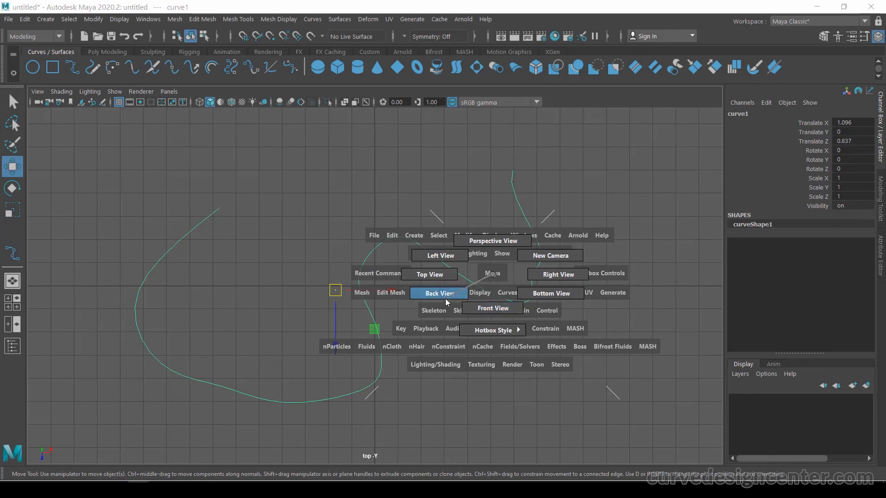
{"action": "left_click_drag", "start_coordinate": [446, 298], "coordinate": [492, 278]}
{"action": "key", "text": "space"}
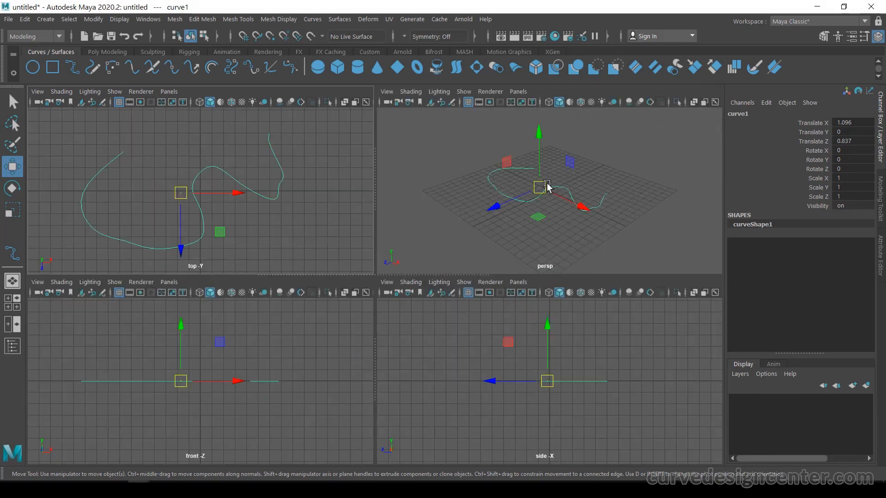
{"action": "key", "text": "space"}
{"action": "key", "text": "space"}
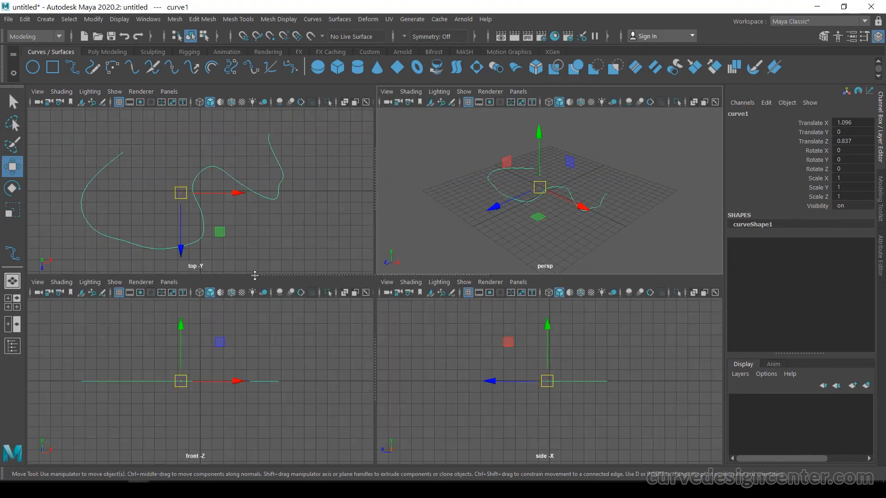